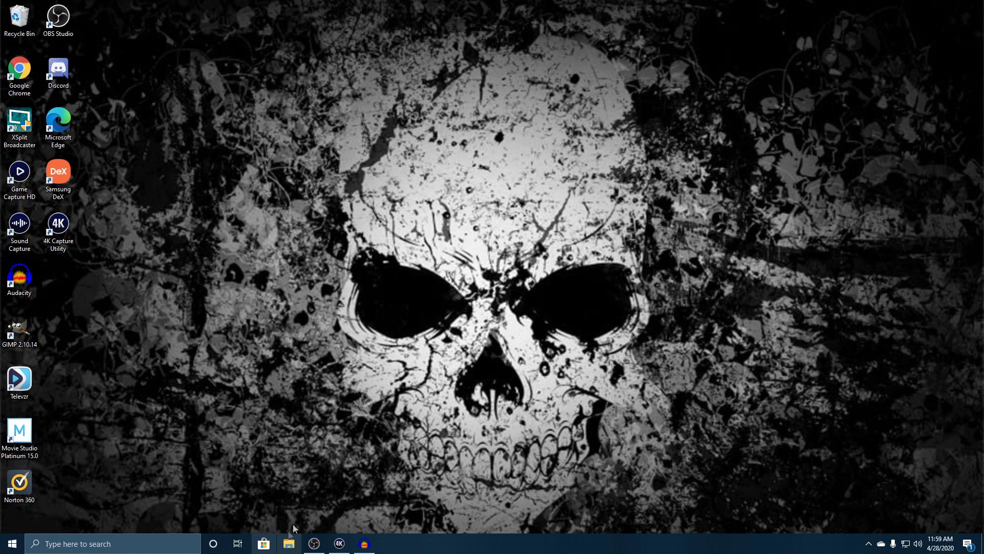
# Step: Launch 4K Capture Utility, maximize it, and switch between the Capture and Library views twice
pyautogui.click(339, 543)
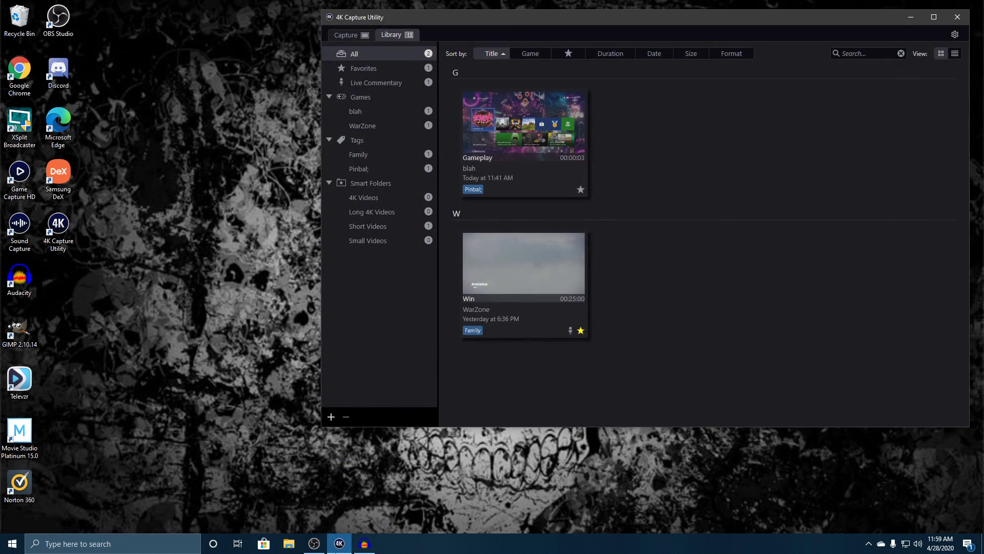
pyautogui.click(933, 18)
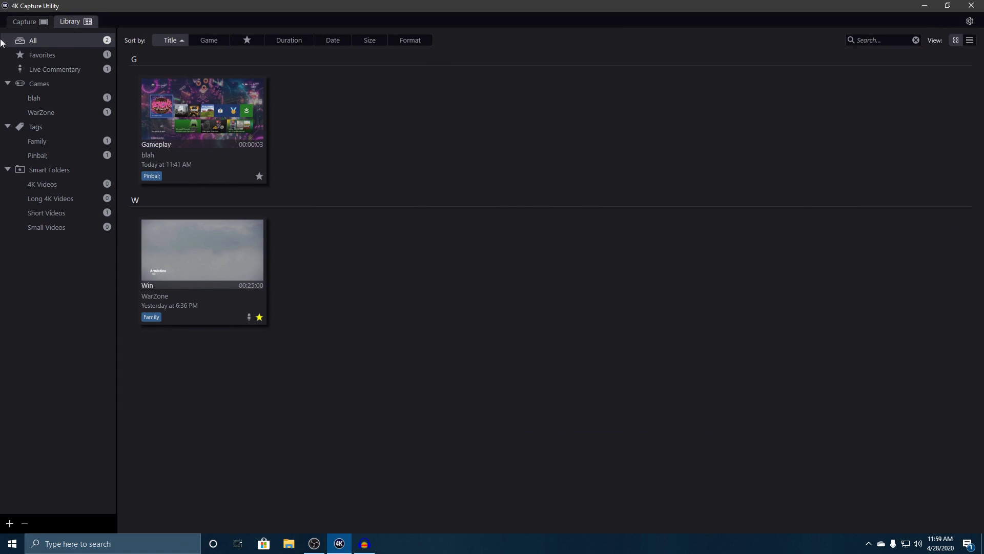
pyautogui.click(45, 23)
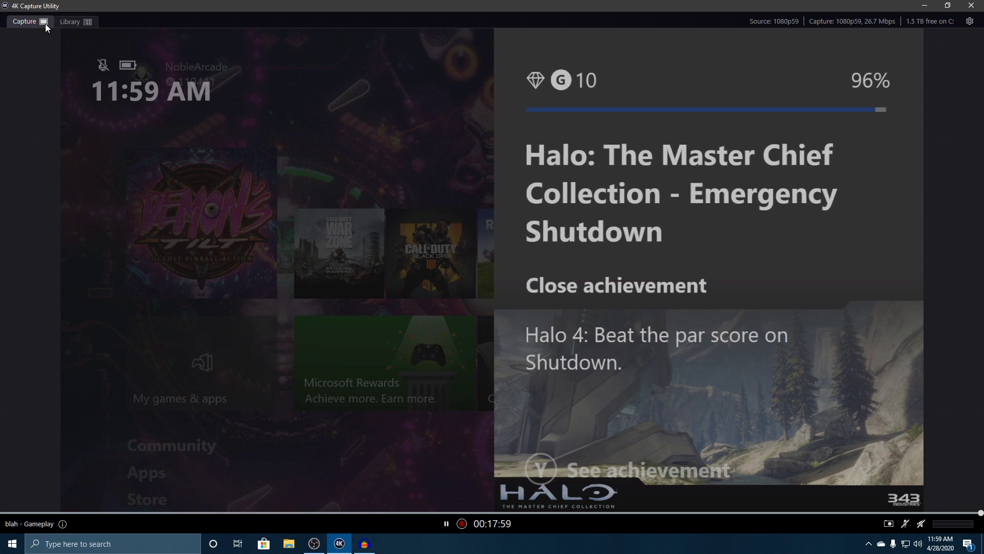
pyautogui.click(78, 25)
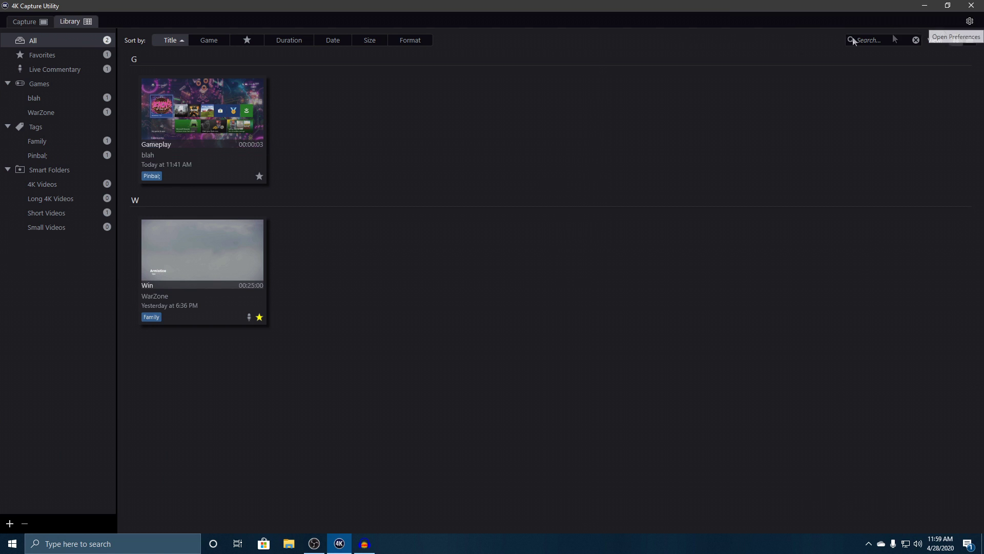
pyautogui.click(29, 22)
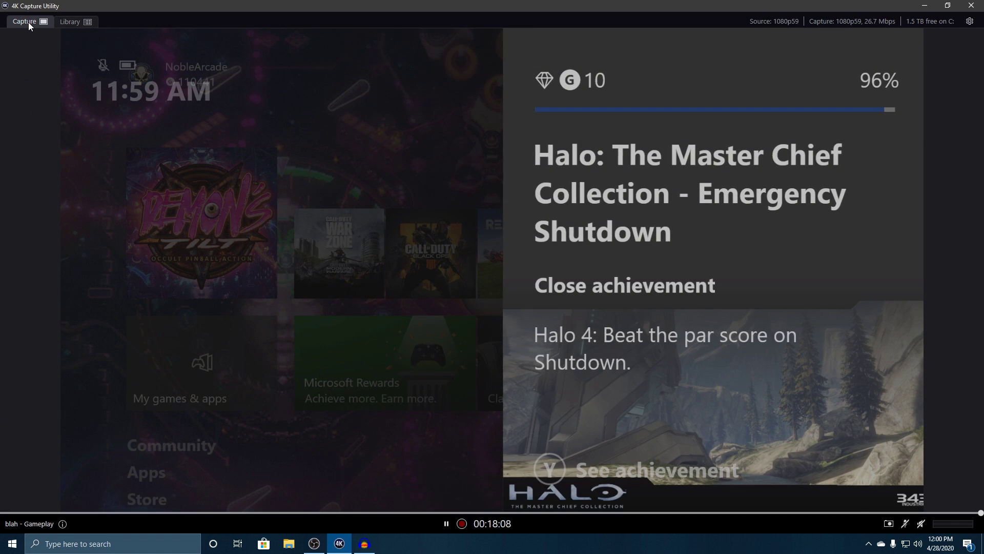
pyautogui.click(75, 23)
pyautogui.hotkey('ctrl', ',')
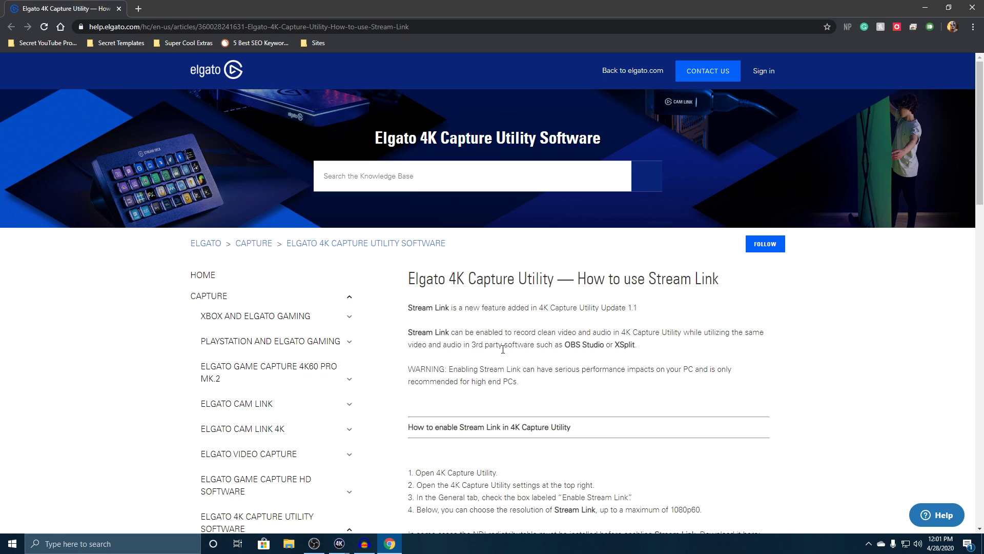
# Step: Close the Chrome tab with the Stream Link help article
pyautogui.click(119, 9)
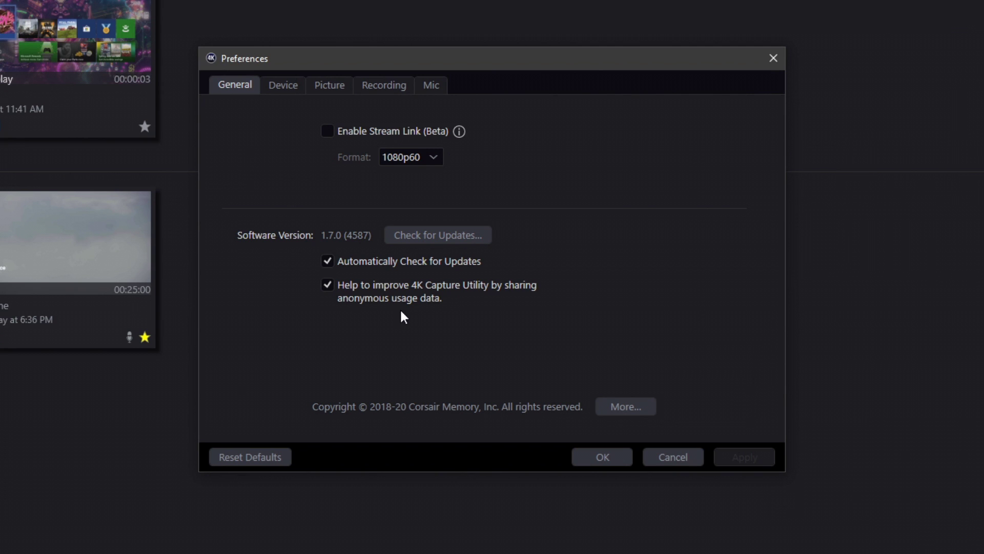
# Step: Enable Stream Link (Beta) at 1080p60 with usage-data sharing left on, and apply
pyautogui.click(327, 285)
pyautogui.click(327, 286)
pyautogui.click(330, 130)
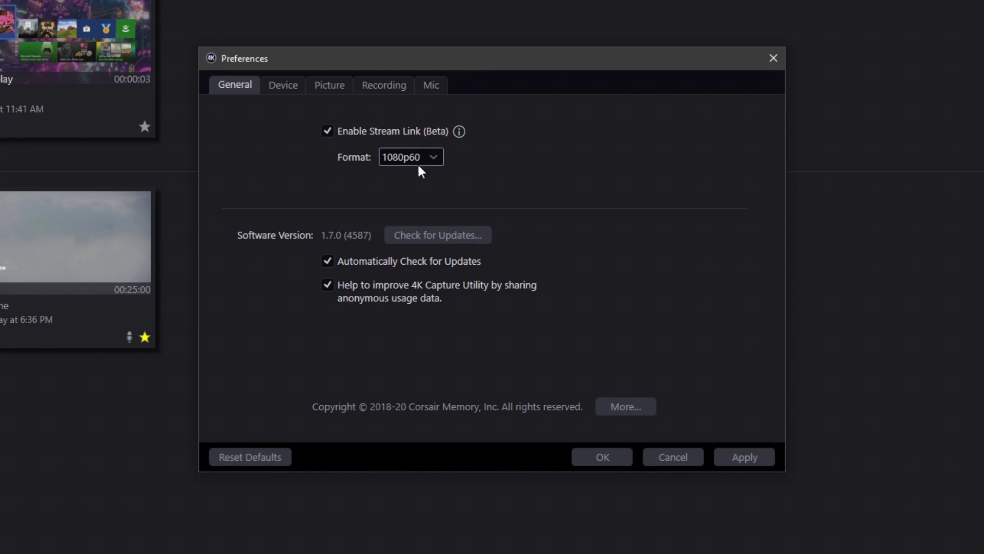
pyautogui.click(433, 164)
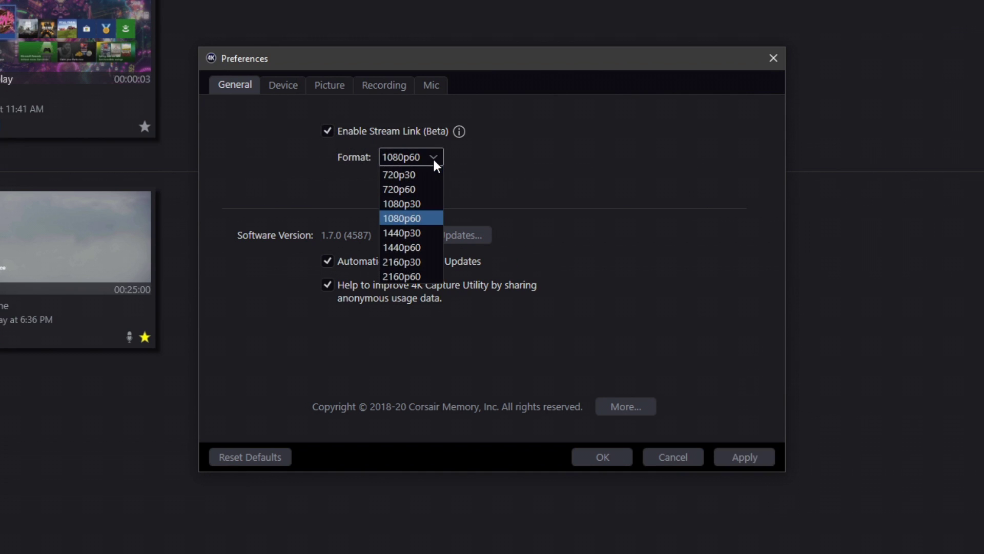
pyautogui.click(404, 222)
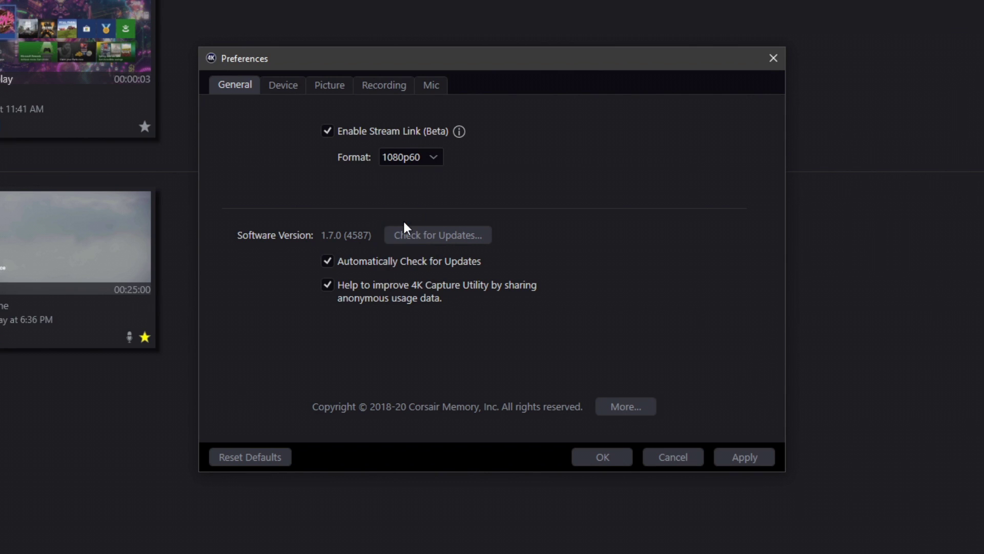
pyautogui.click(331, 132)
pyautogui.click(331, 131)
pyautogui.click(754, 456)
# Step: In Device settings, keep HDMI Audio as audio input and Bypass as HDMI colour range
pyautogui.click(283, 85)
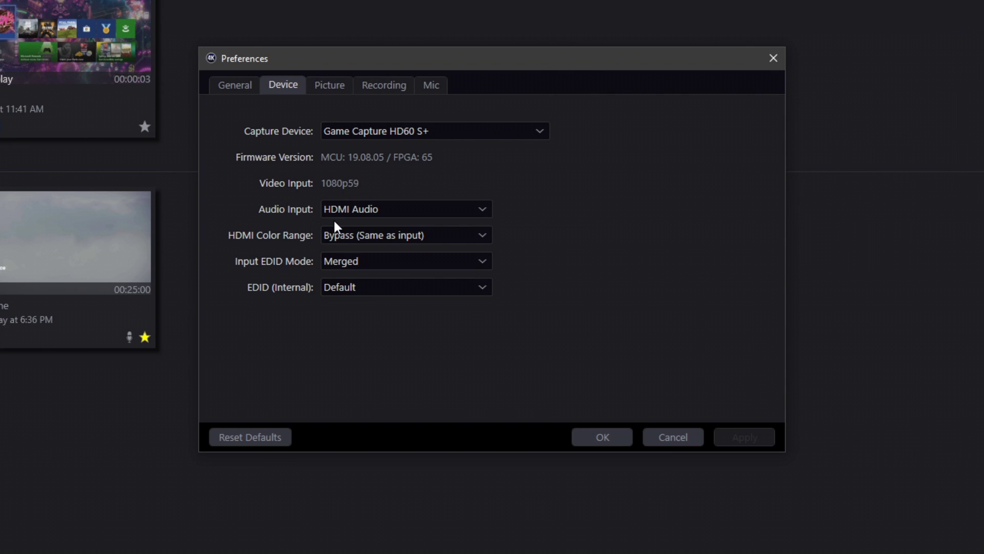
pyautogui.click(380, 216)
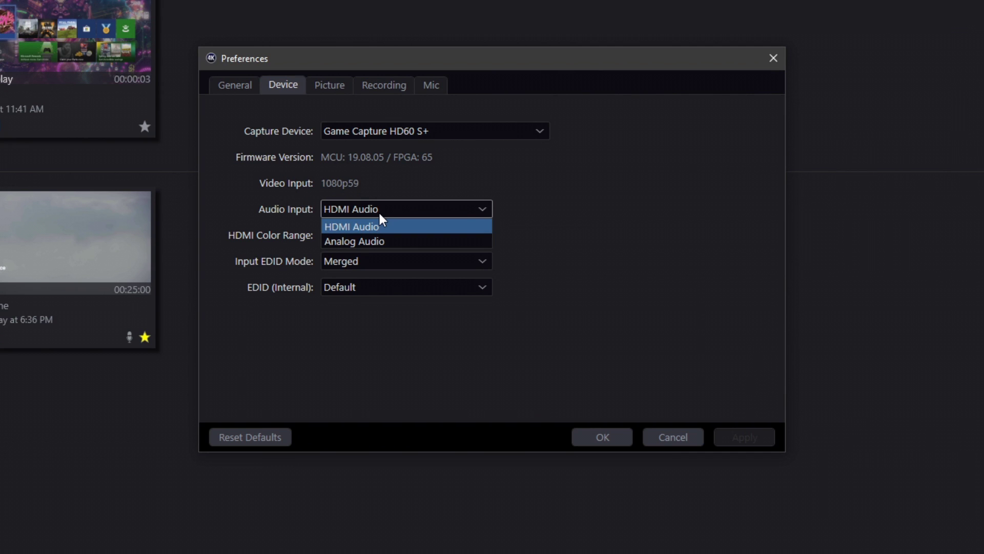
pyautogui.click(379, 214)
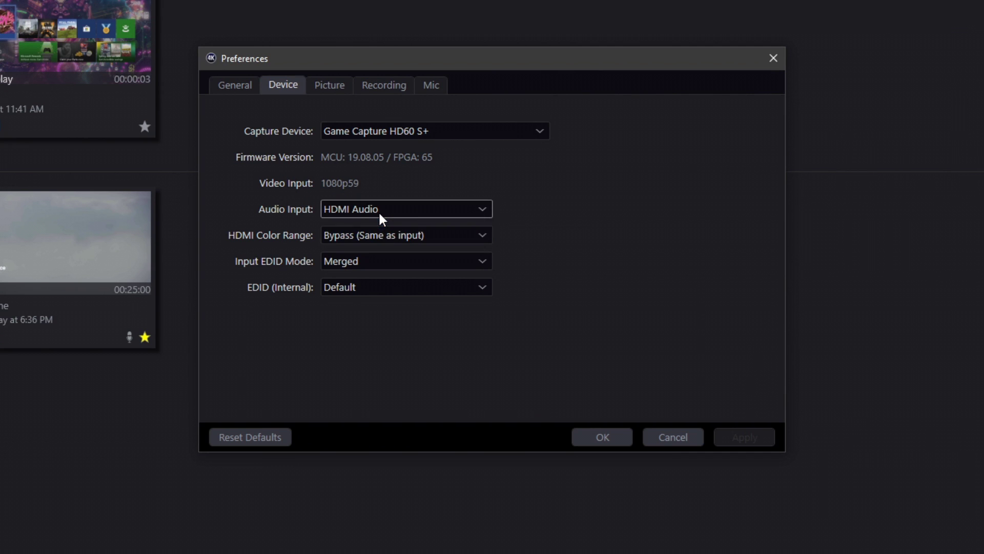
pyautogui.click(359, 238)
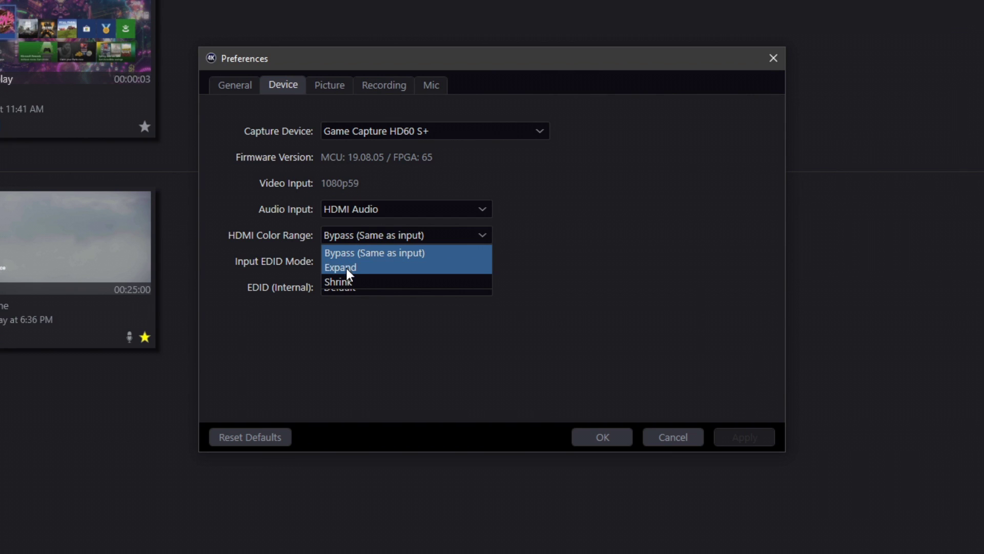
pyautogui.click(356, 255)
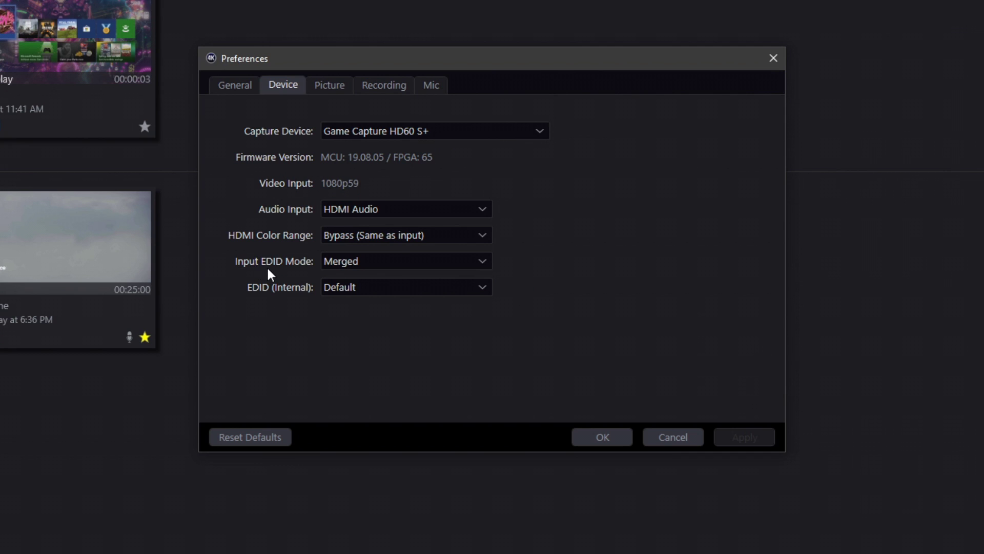
# Step: Keep Merged as the input EDID mode and Default as the internal EDID
pyautogui.click(392, 263)
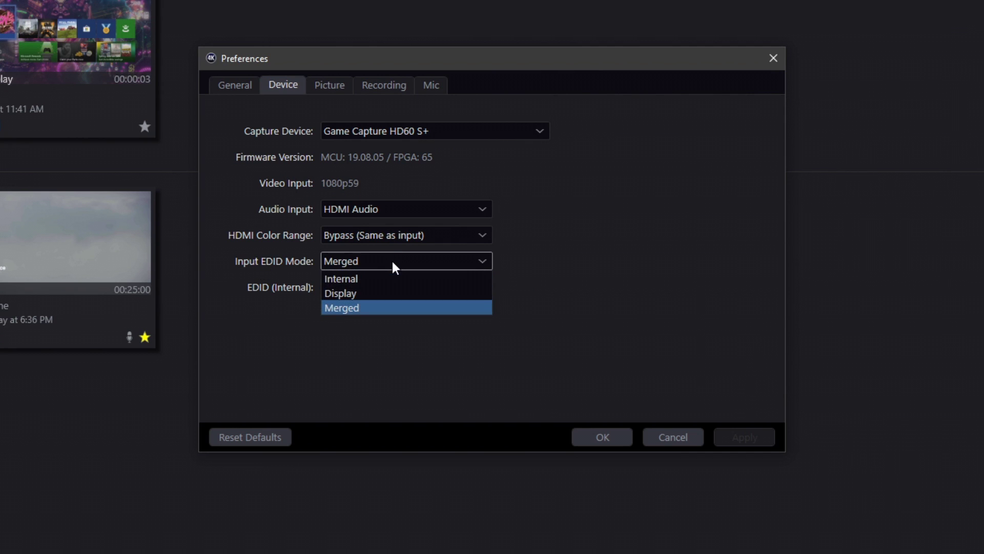
pyautogui.click(393, 262)
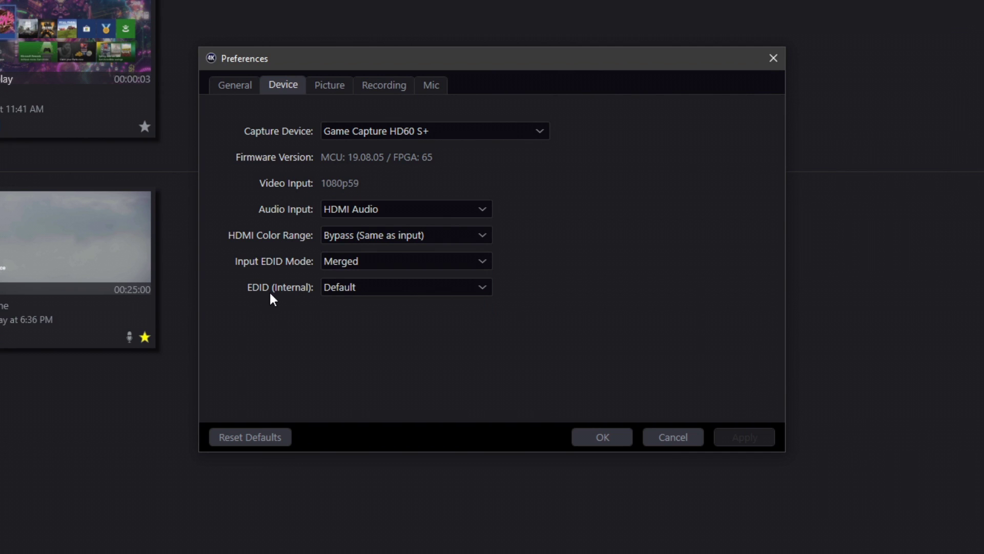
pyautogui.click(353, 297)
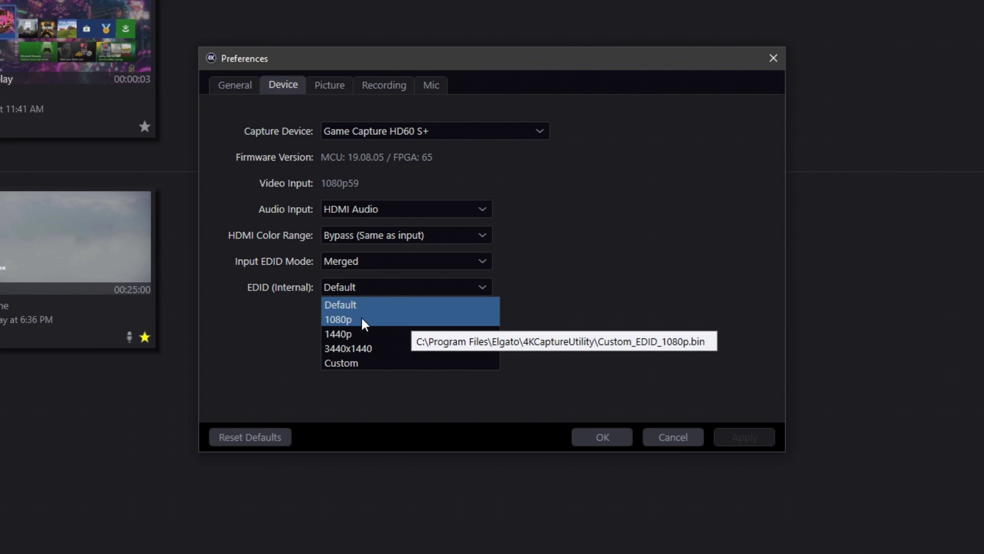
pyautogui.click(355, 303)
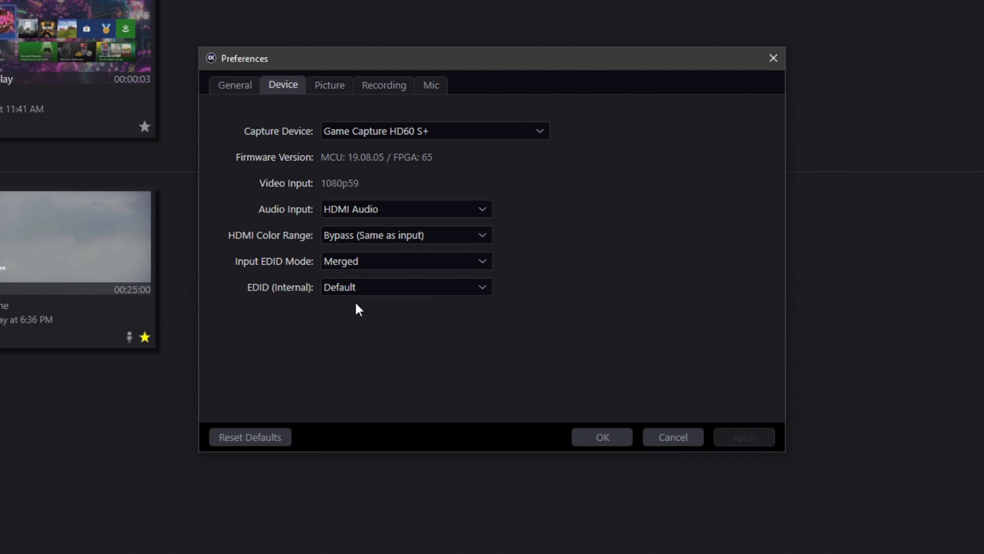
pyautogui.click(341, 88)
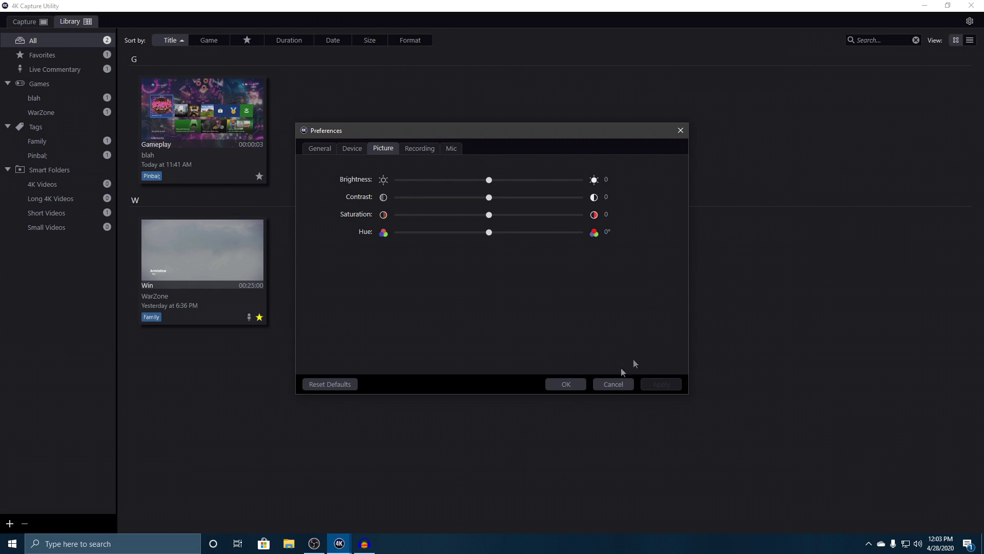
# Step: Close preferences, show the live capture feed, and reopen preferences moved aside beside it
pyautogui.click(564, 385)
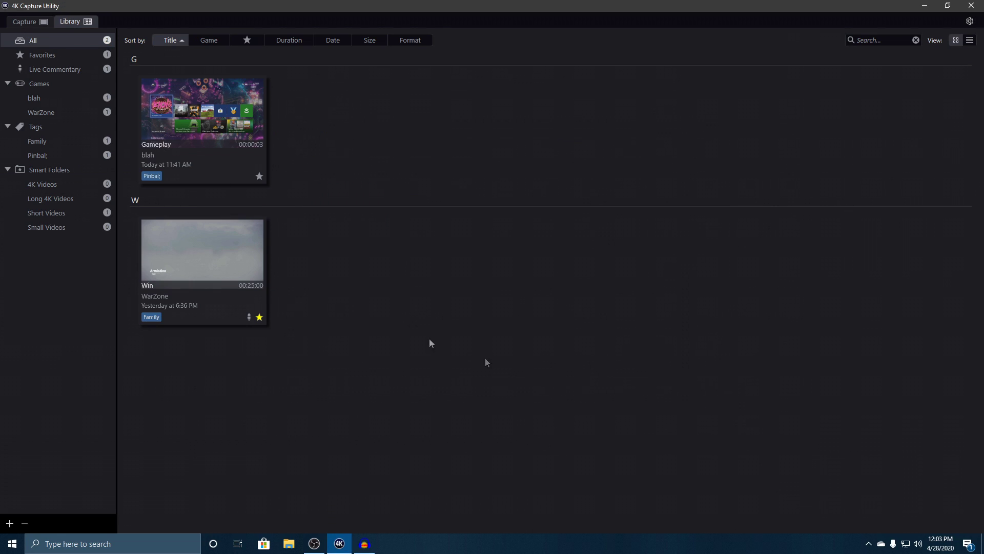
pyautogui.click(18, 22)
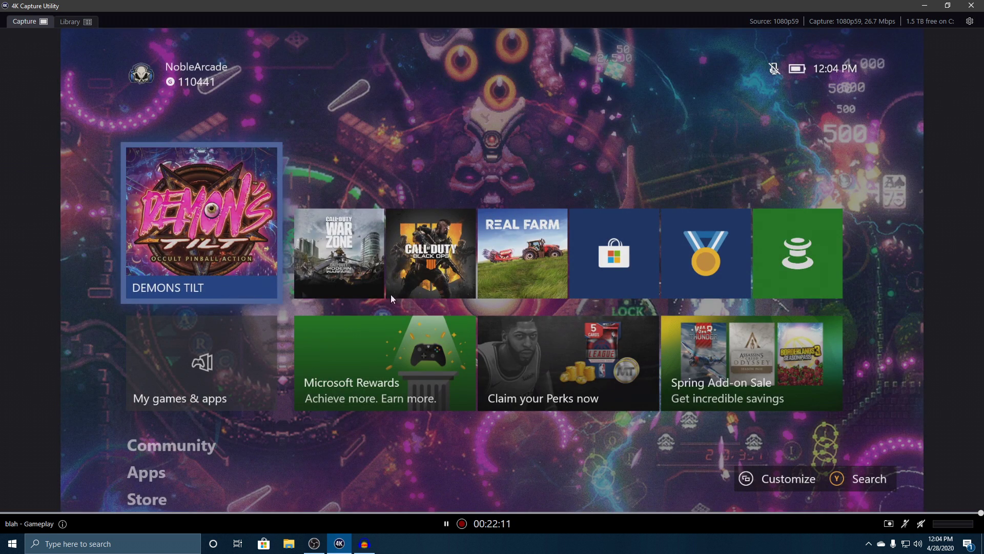
pyautogui.click(969, 23)
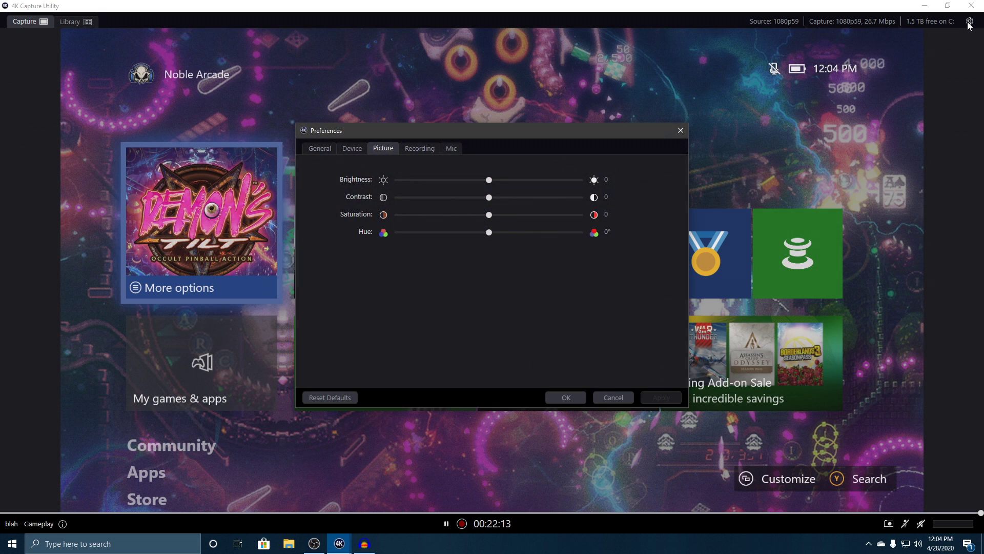
pyautogui.moveTo(500, 135); pyautogui.dragTo(804, 113)
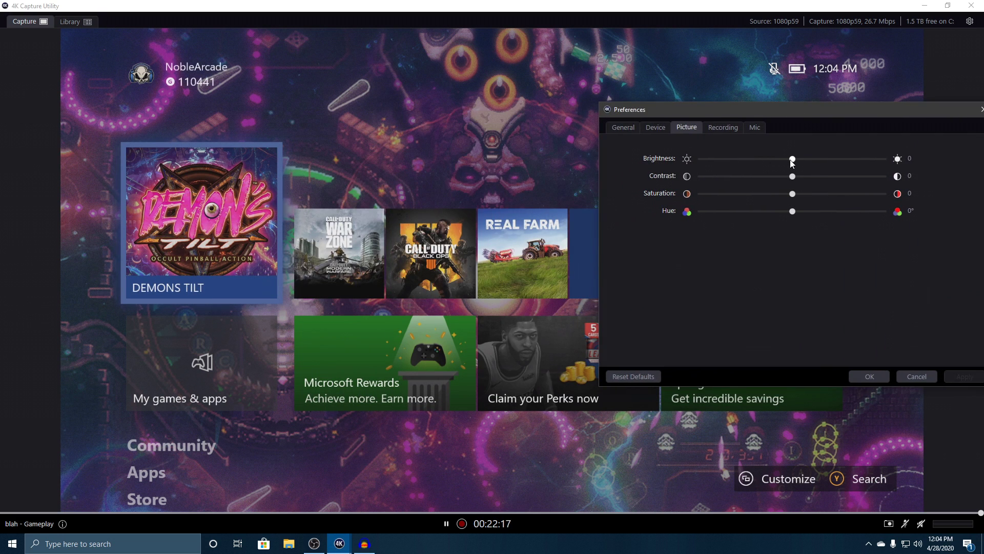
# Step: Try the Brightness, Saturation and Hue sliders, leaving the picture adjustments at 0
pyautogui.moveTo(792, 159); pyautogui.dragTo(796, 178)
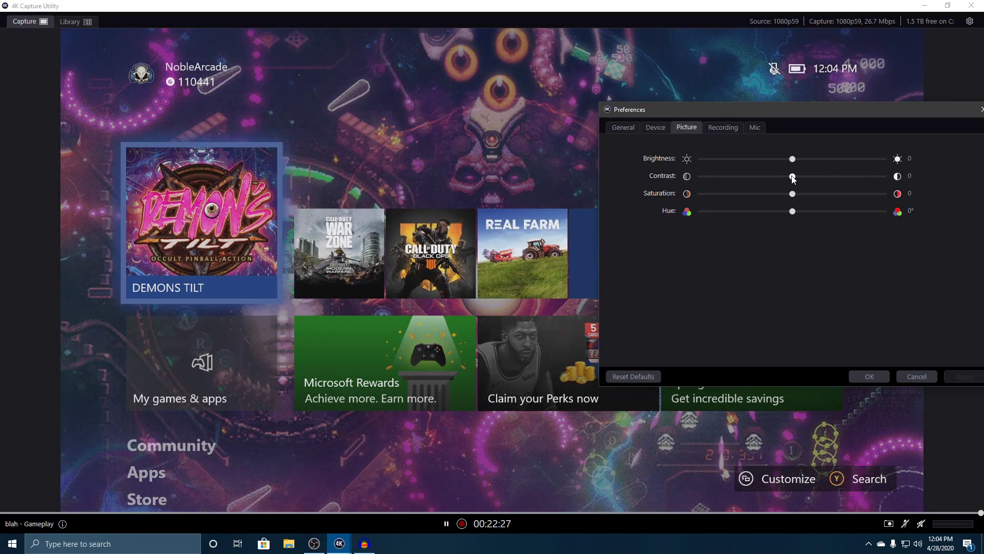
pyautogui.moveTo(805, 194)
pyautogui.mouseDown()
pyautogui.moveTo(872, 200)
pyautogui.moveTo(730, 201)
pyautogui.moveTo(854, 204)
pyautogui.moveTo(786, 198)
pyautogui.moveTo(796, 201)
pyautogui.mouseUp()
pyautogui.moveTo(799, 211); pyautogui.dragTo(793, 236)
pyautogui.click(721, 128)
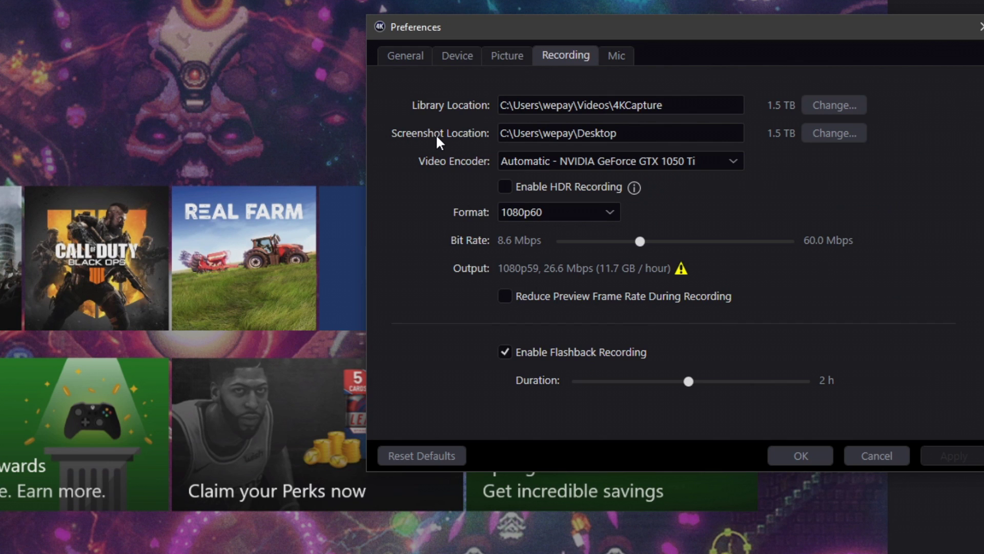
pyautogui.click(817, 135)
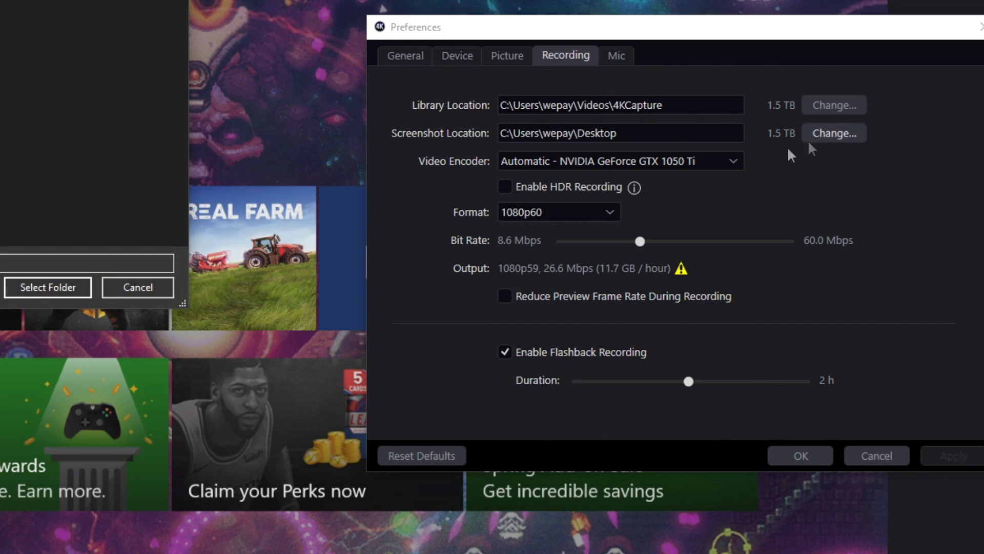
pyautogui.click(138, 288)
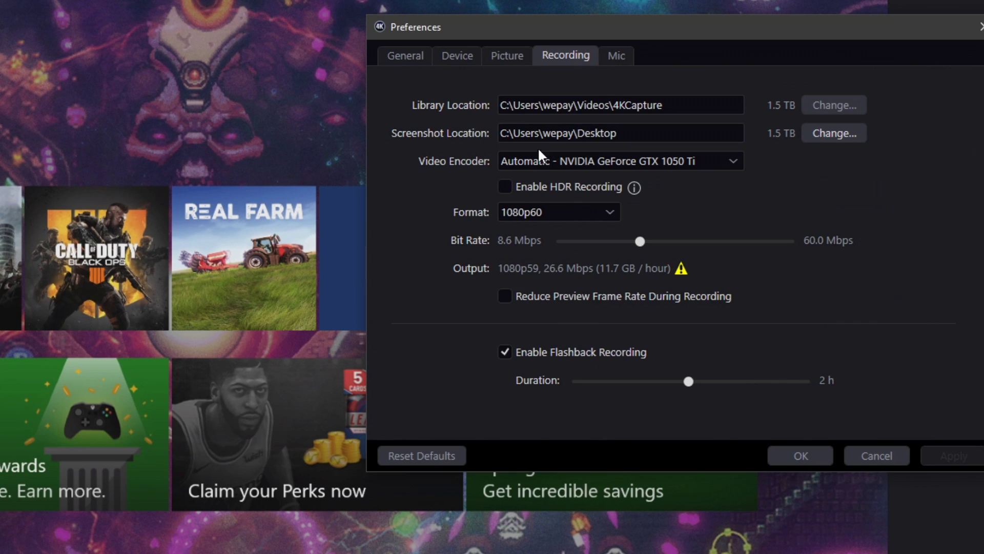
# Step: Keep the automatic video encoder, check Enable HDR Recording, and leave the format at 1080p60
pyautogui.click(613, 168)
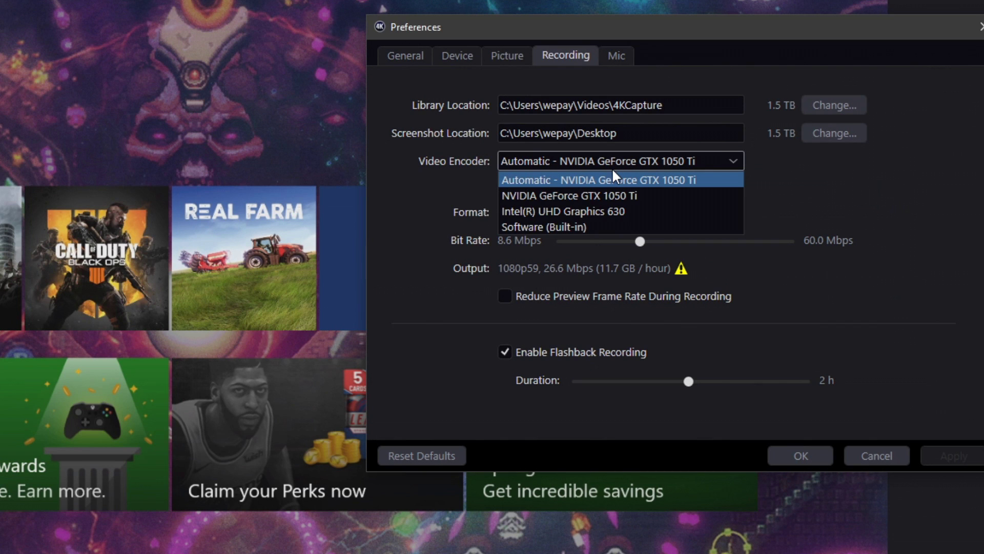
pyautogui.click(613, 172)
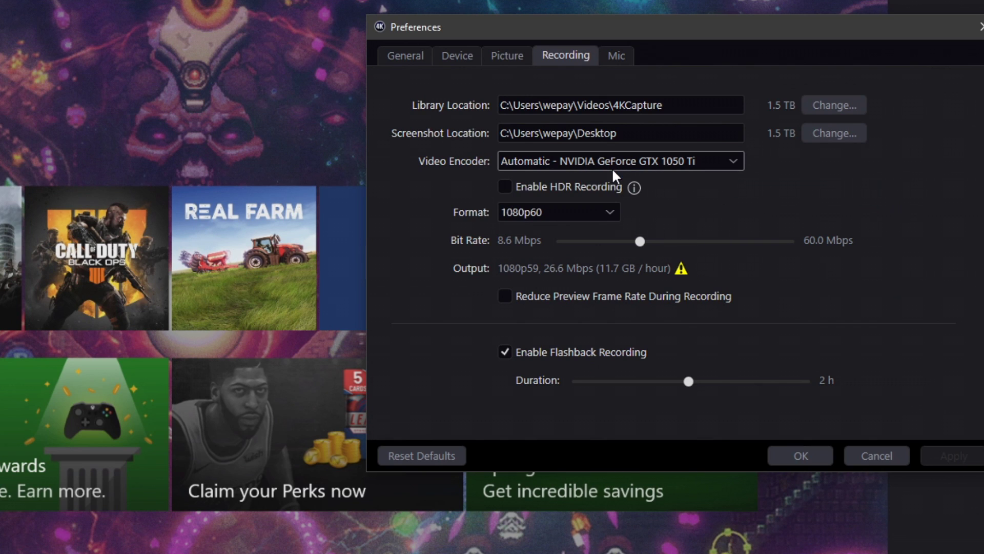
pyautogui.click(505, 186)
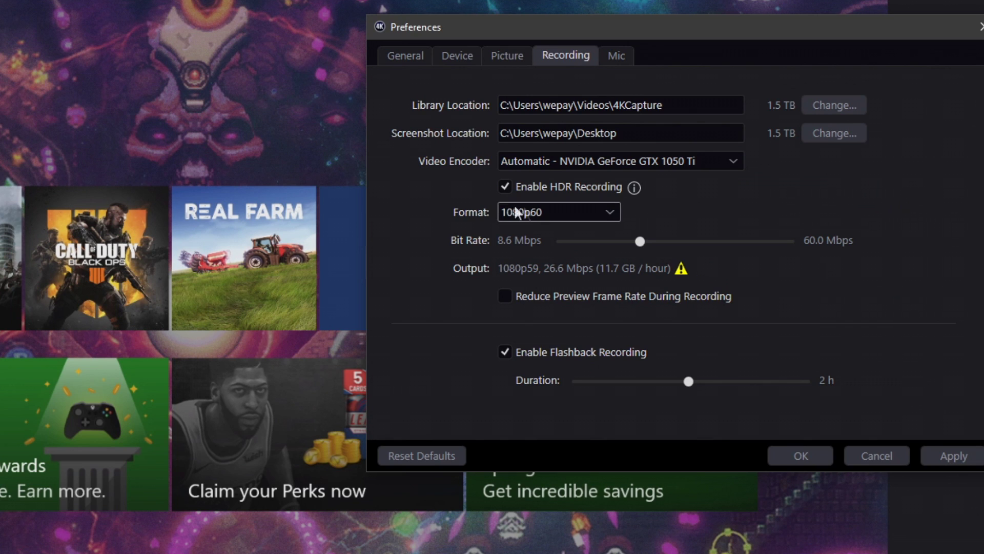
pyautogui.click(600, 212)
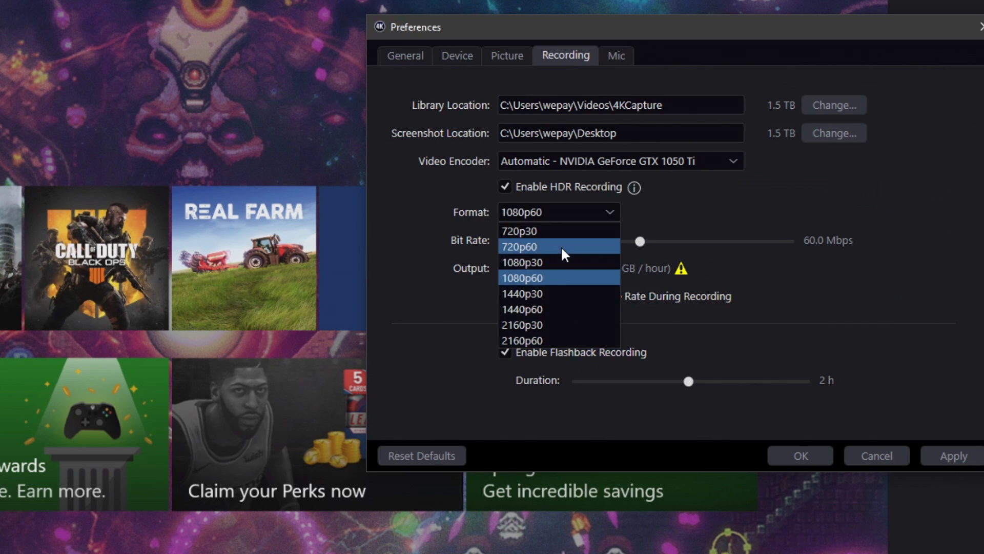
pyautogui.click(552, 279)
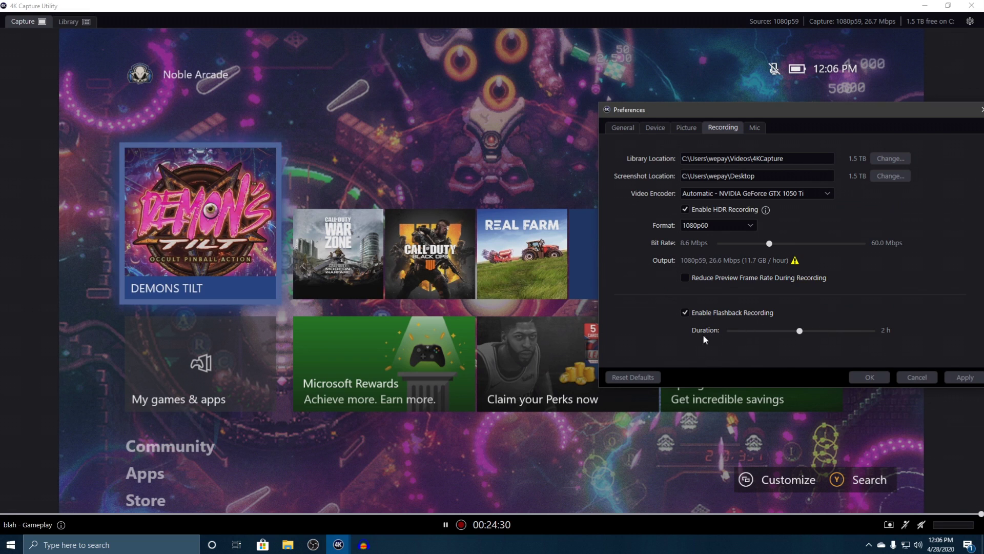
# Step: Experiment with the Flashback Duration slider, then turn flashback recording off and apply
pyautogui.moveTo(801, 334); pyautogui.dragTo(870, 339)
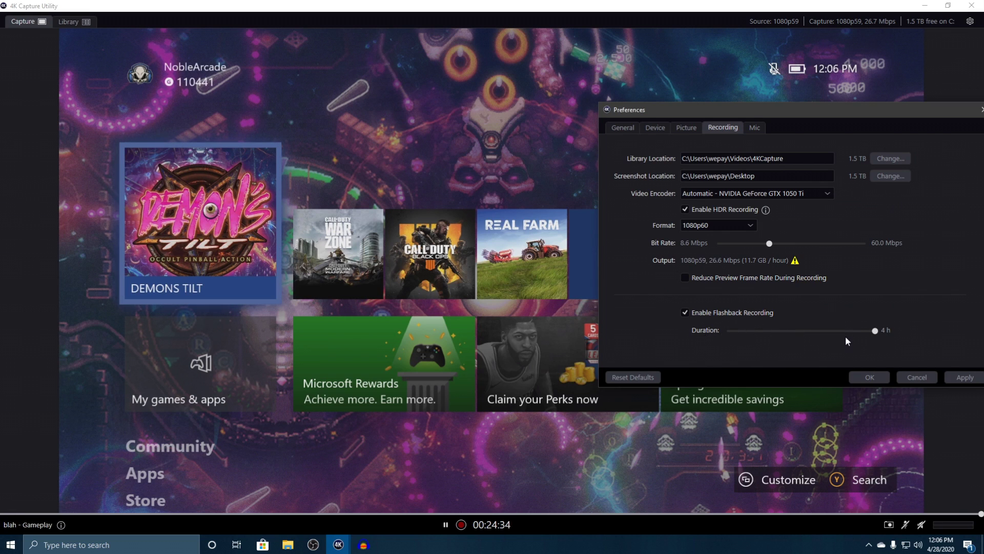
pyautogui.click(803, 330)
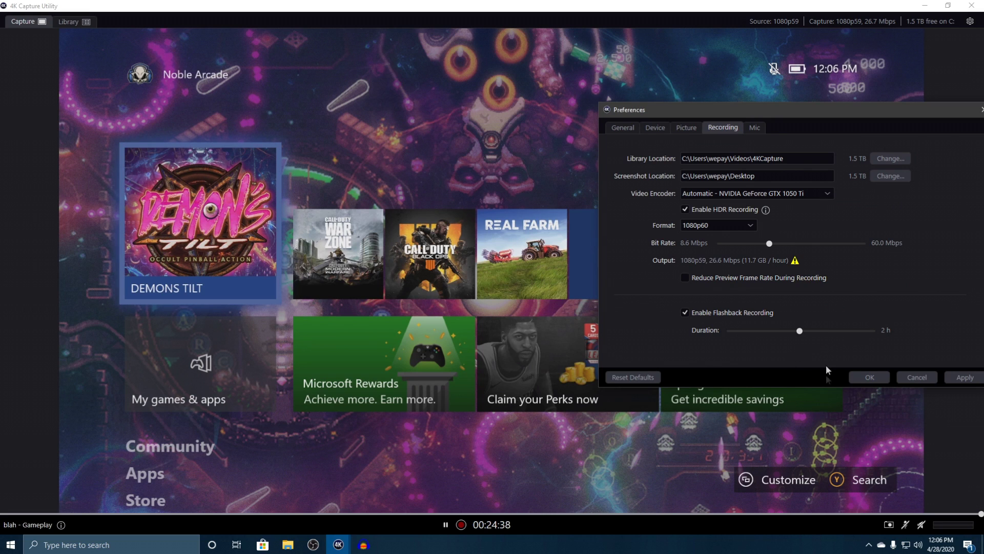
pyautogui.moveTo(800, 330); pyautogui.dragTo(715, 332)
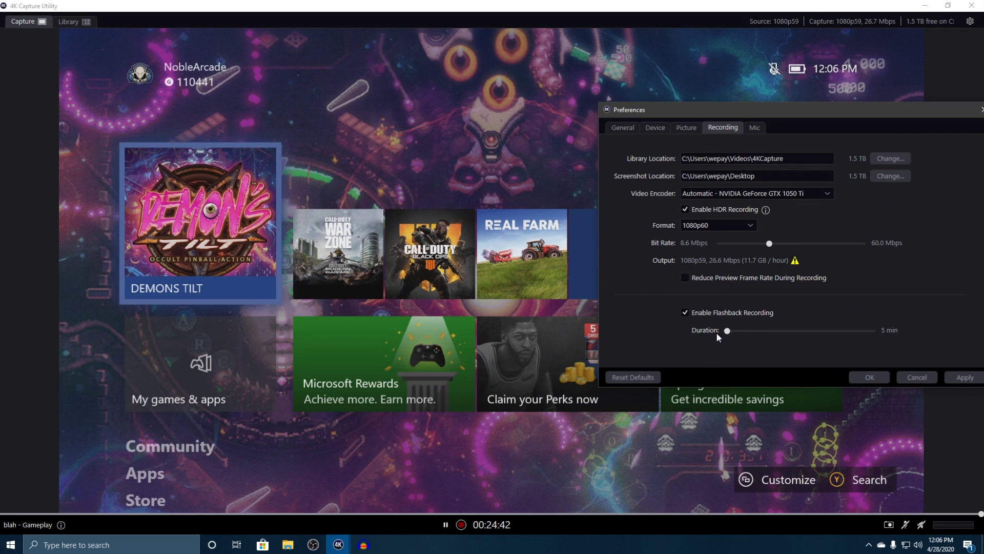
pyautogui.moveTo(730, 331); pyautogui.dragTo(803, 340)
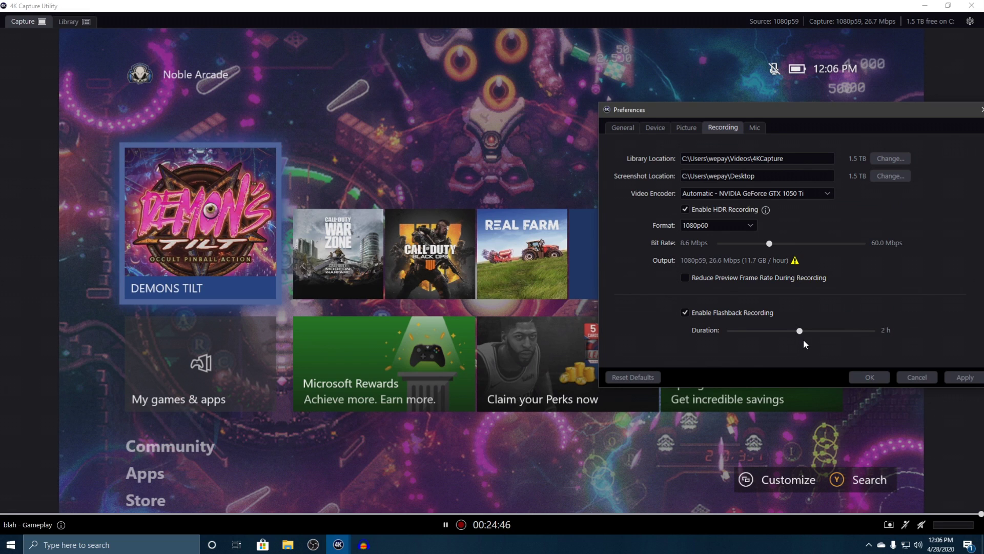
pyautogui.click(685, 313)
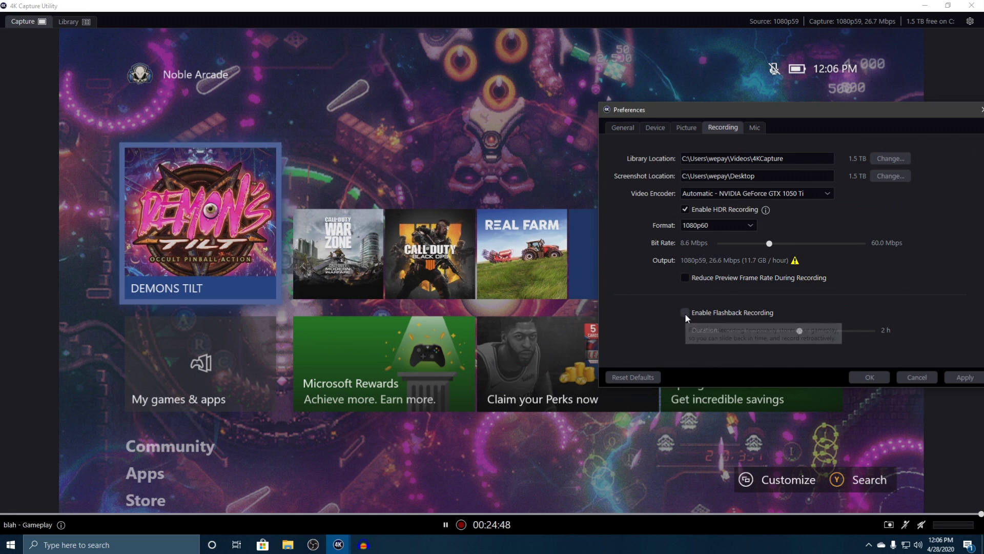
pyautogui.click(968, 378)
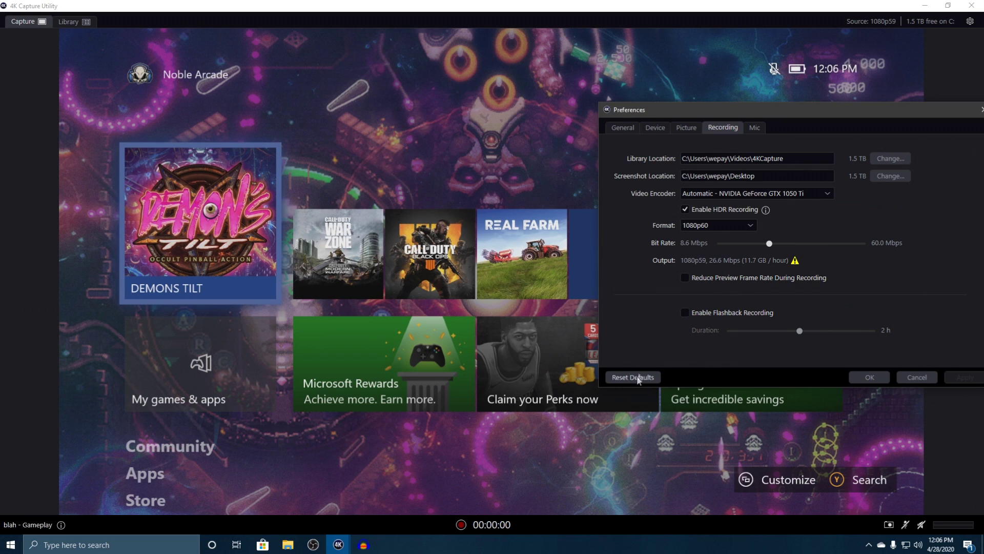
# Step: Turn flashback recording back on with a 60 min duration and apply it
pyautogui.click(685, 313)
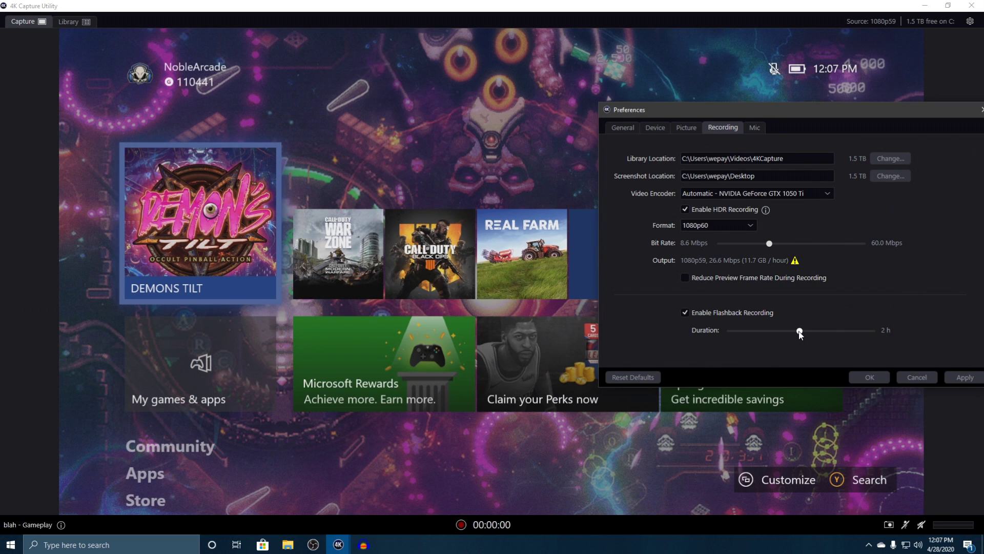
pyautogui.moveTo(799, 331); pyautogui.dragTo(762, 332)
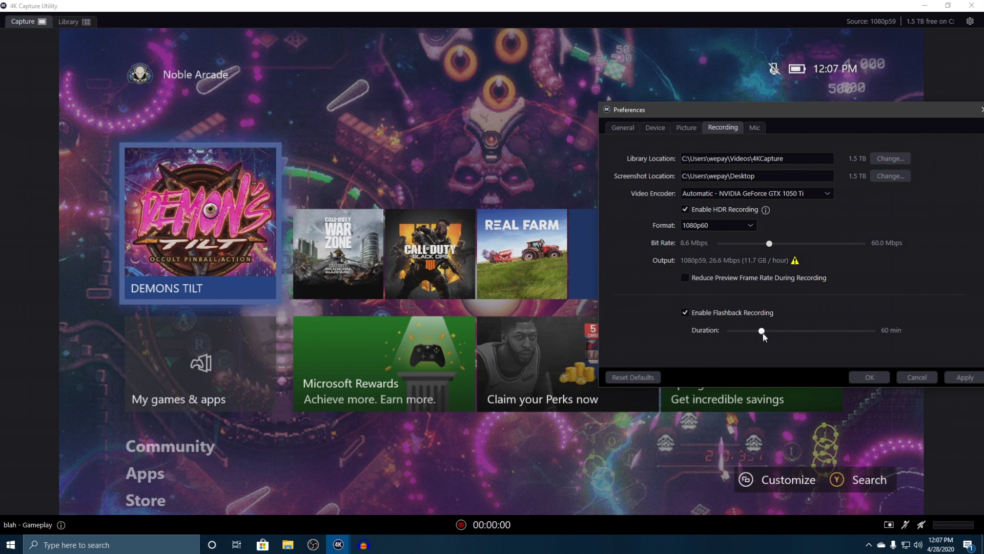
pyautogui.click(954, 376)
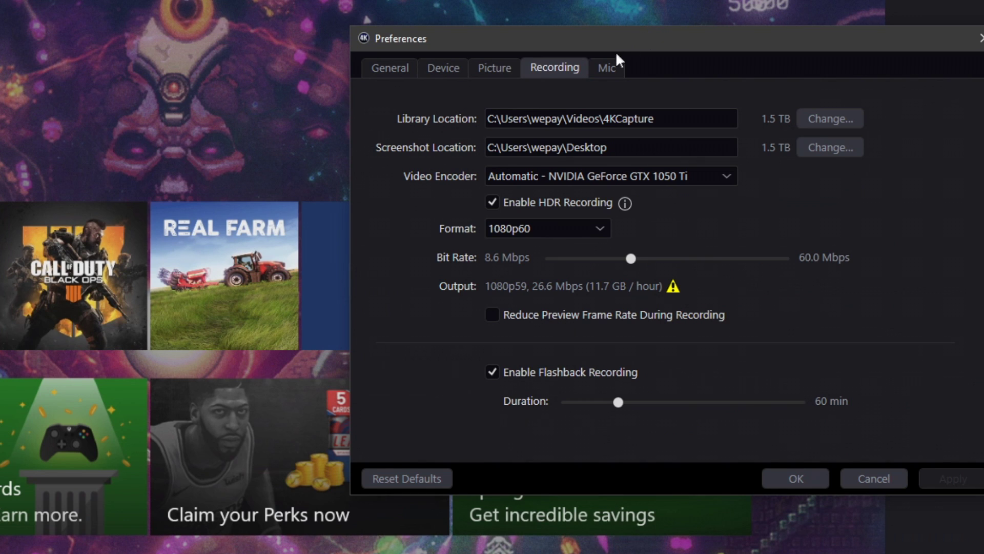
pyautogui.click(607, 69)
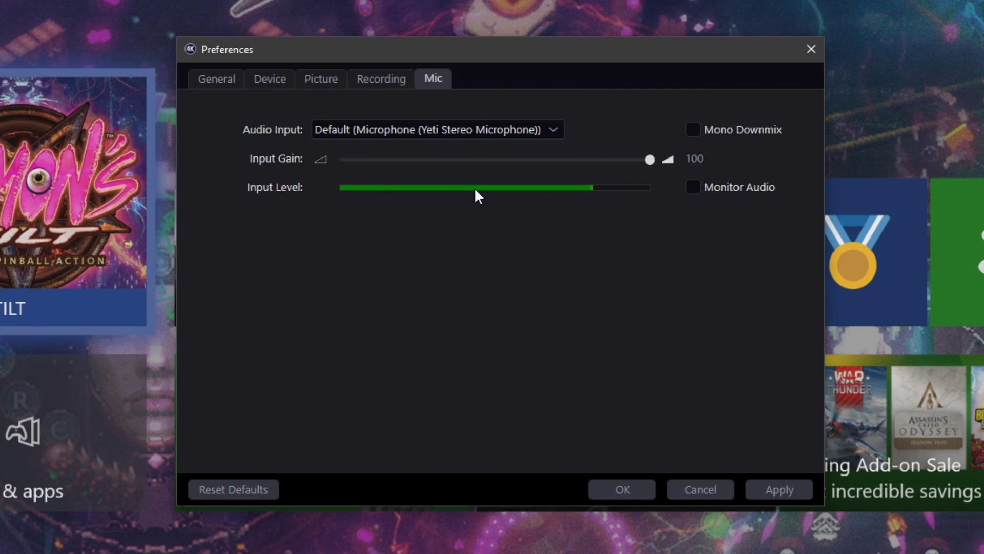
pyautogui.click(785, 487)
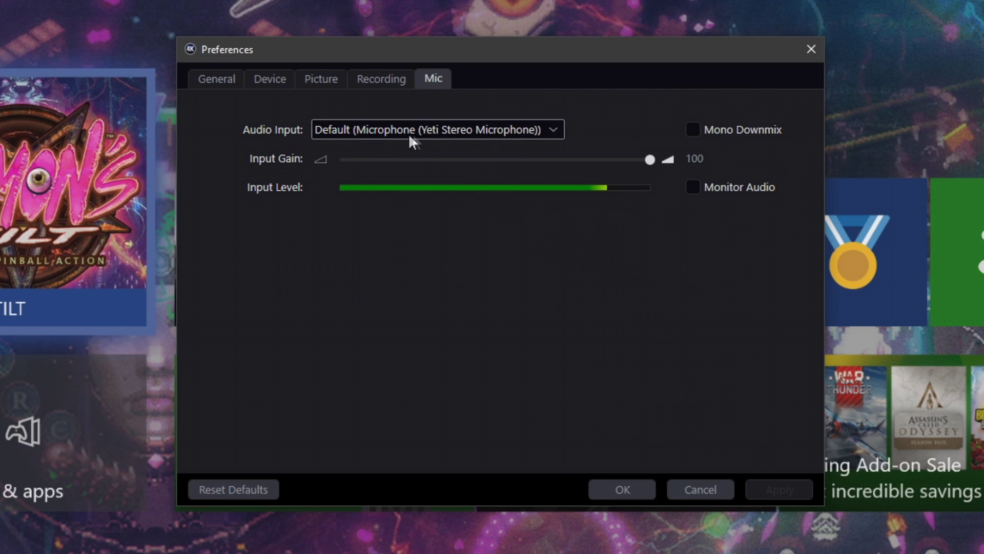
# Step: Select Microphone (Yeti Stereo Microphone) as the audio input, apply, and close preferences with OK
pyautogui.click(526, 135)
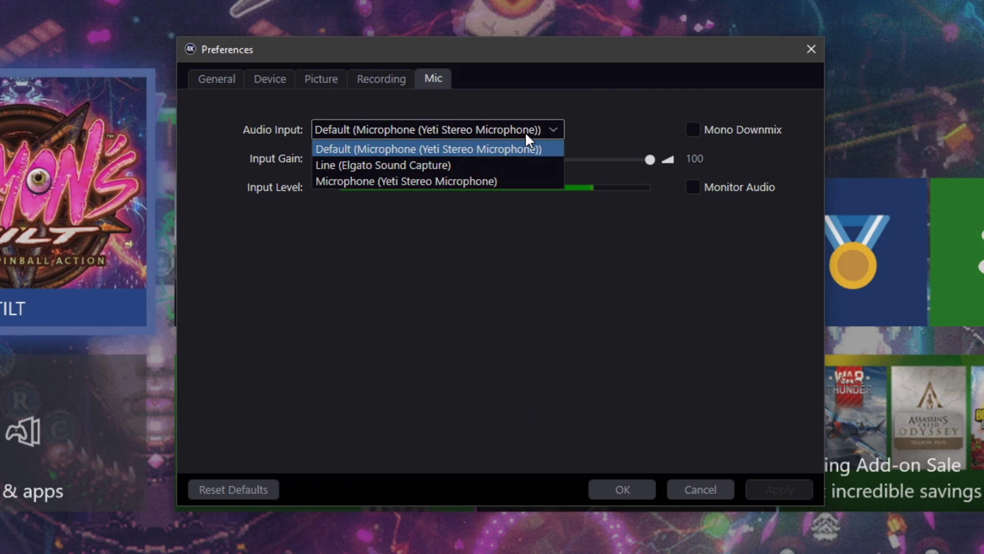
pyautogui.click(400, 182)
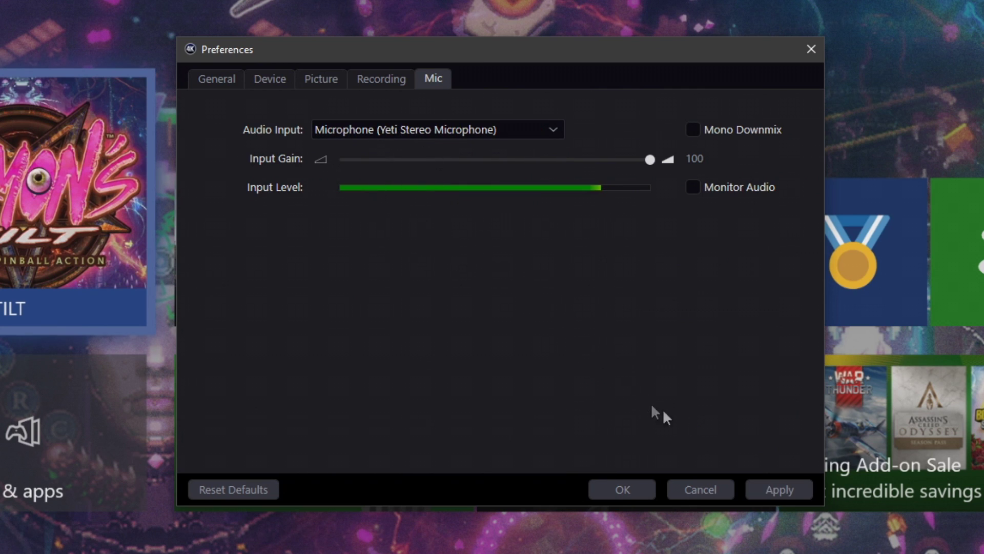
pyautogui.click(773, 493)
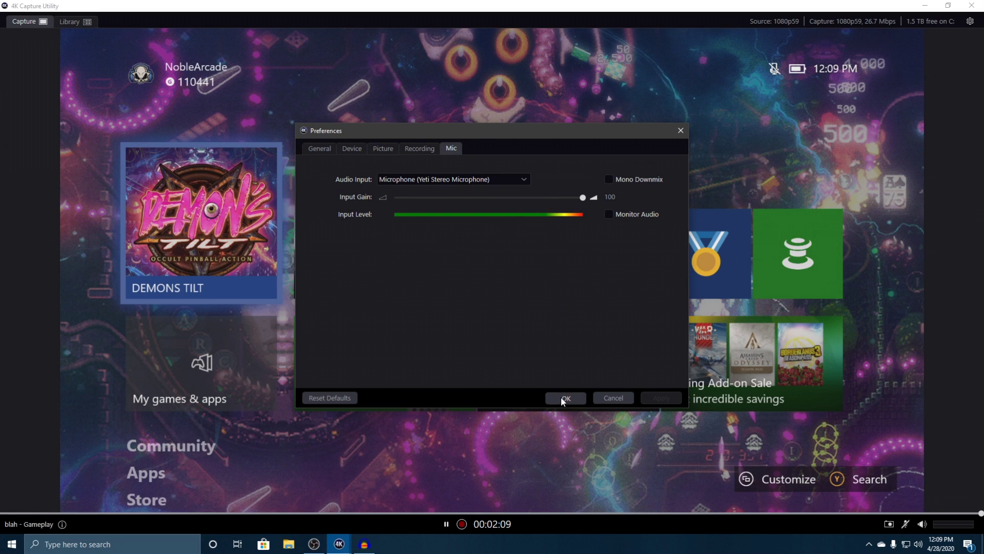
pyautogui.click(565, 398)
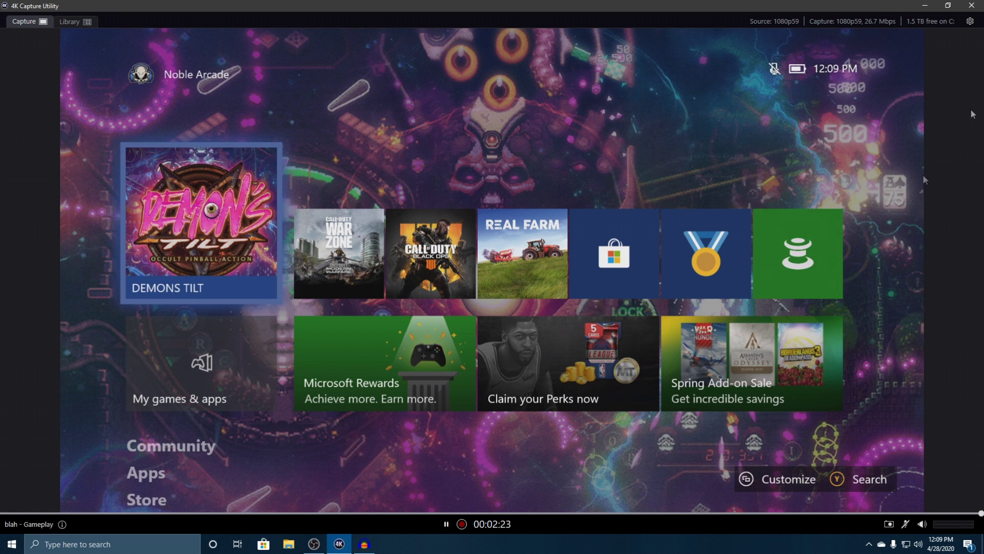
# Step: Restore the capture window down from maximized, then maximize it again
pyautogui.click(956, 5)
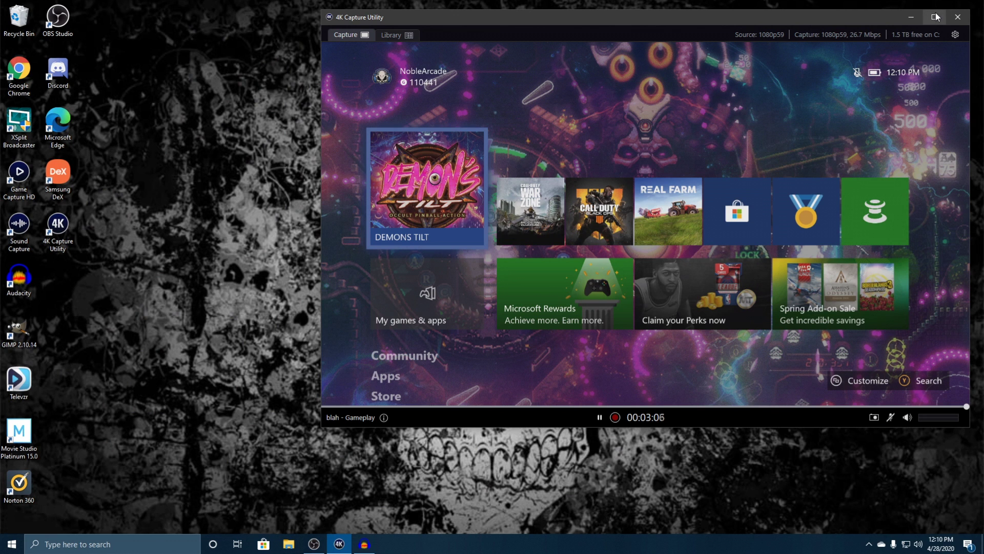
pyautogui.click(935, 18)
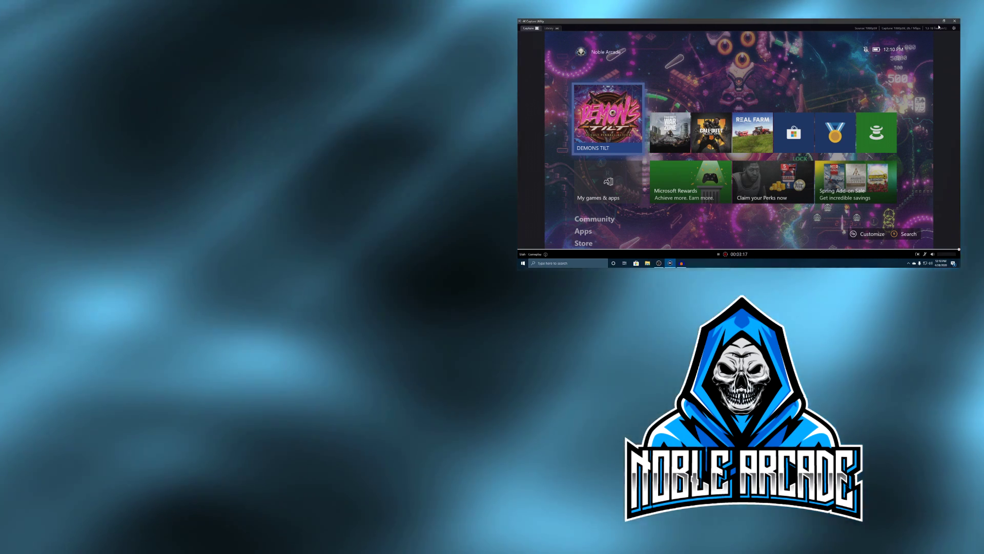
# Step: Switch the capture preview to full screen
pyautogui.click(938, 27)
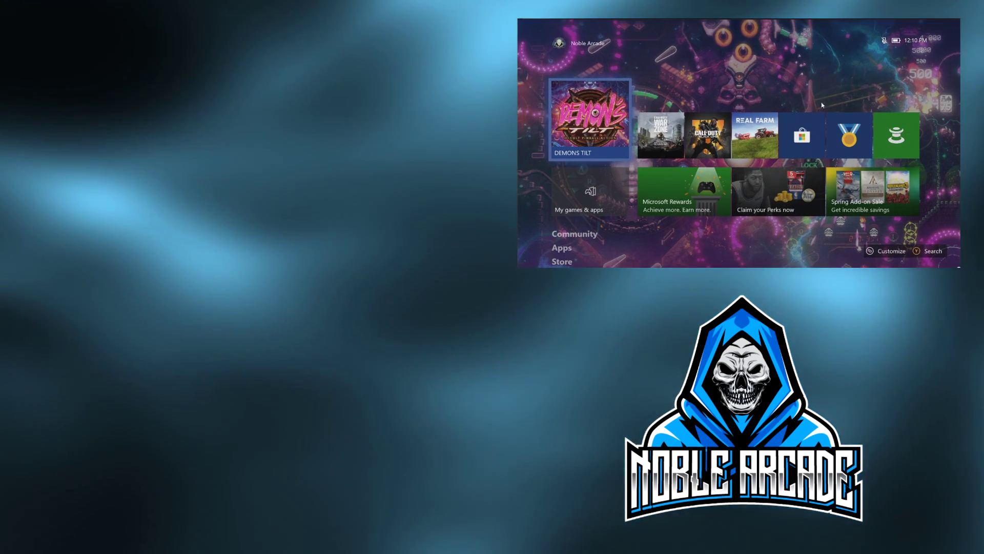